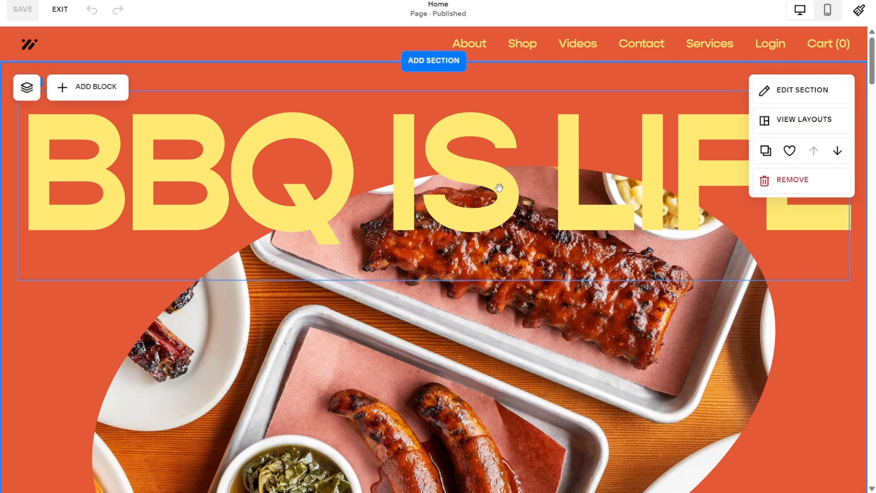
Add a Video block to the empty section between the flower image gallery and the BBQ Sauce section.
{"action": "scroll", "coordinate": [538, 218], "scroll_direction": "down", "scroll_amount": 10}
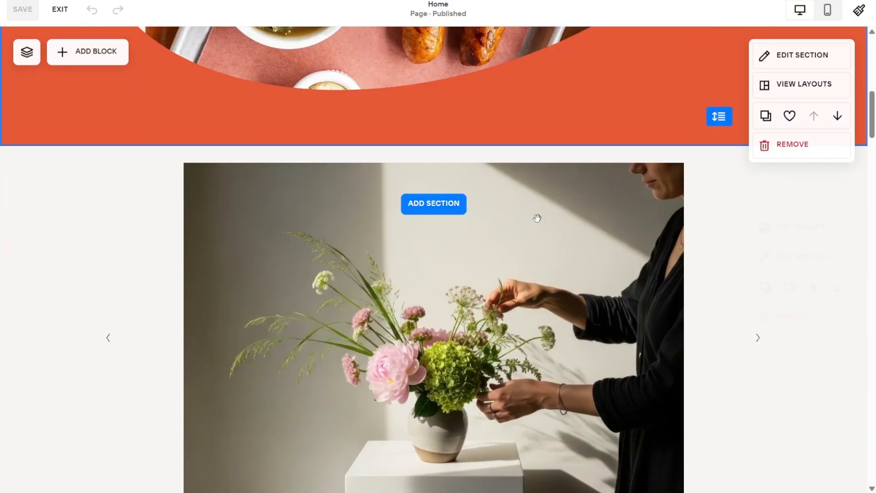
{"action": "scroll", "coordinate": [538, 219], "scroll_direction": "down", "scroll_amount": 4}
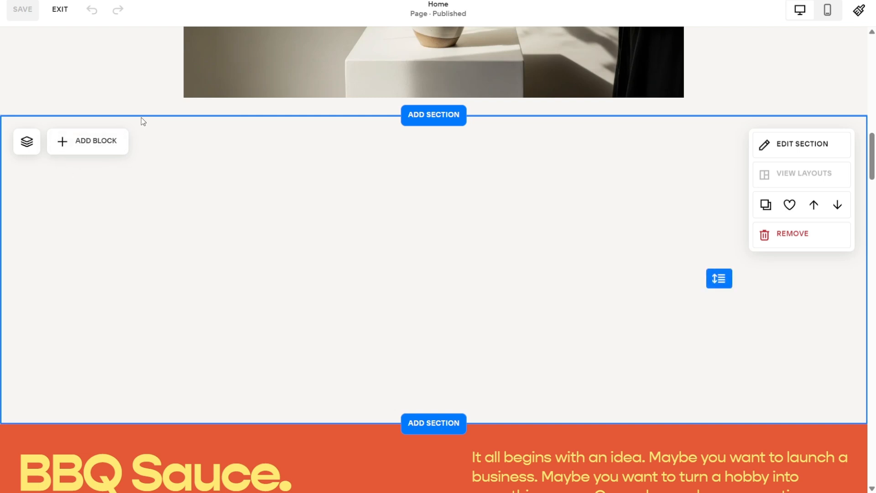
{"action": "left_click", "coordinate": [60, 144]}
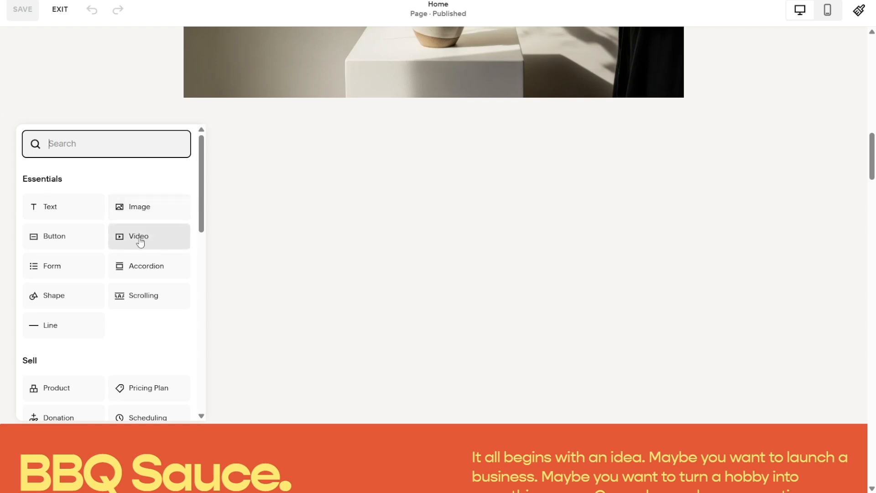
{"action": "left_click_drag", "start_coordinate": [142, 241], "coordinate": [30, 245]}
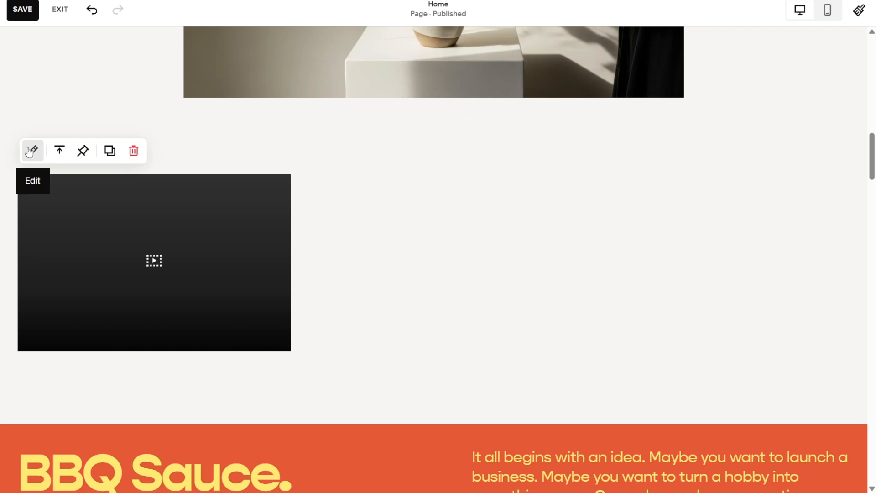
{"action": "left_click", "coordinate": [364, 218]}
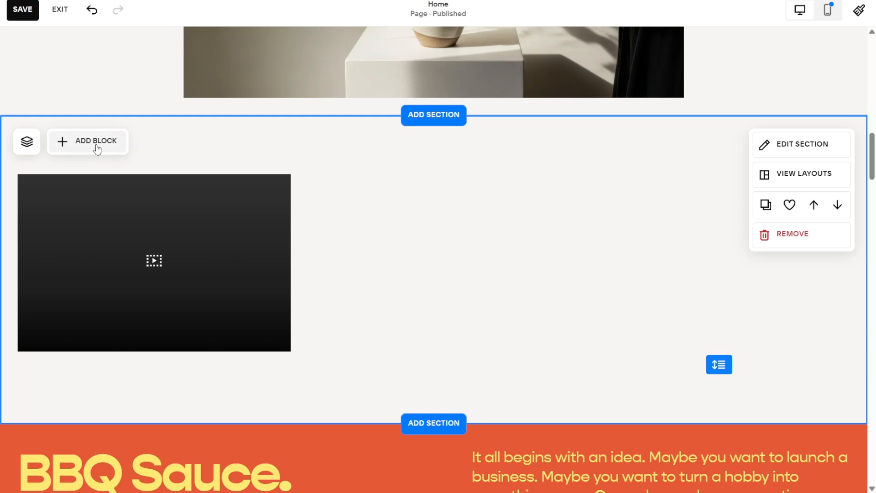
Find the Embed block by searching for "Embed", add it to the section and place it to the right of the video block.
{"action": "left_click", "coordinate": [66, 146]}
{"action": "scroll", "coordinate": [95, 189], "scroll_direction": "down", "scroll_amount": 6}
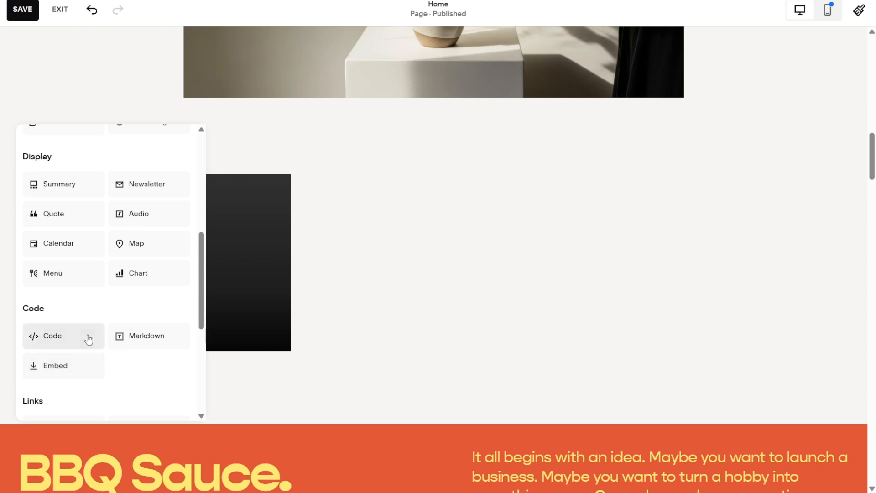
{"action": "scroll", "coordinate": [119, 307], "scroll_direction": "up", "scroll_amount": 6}
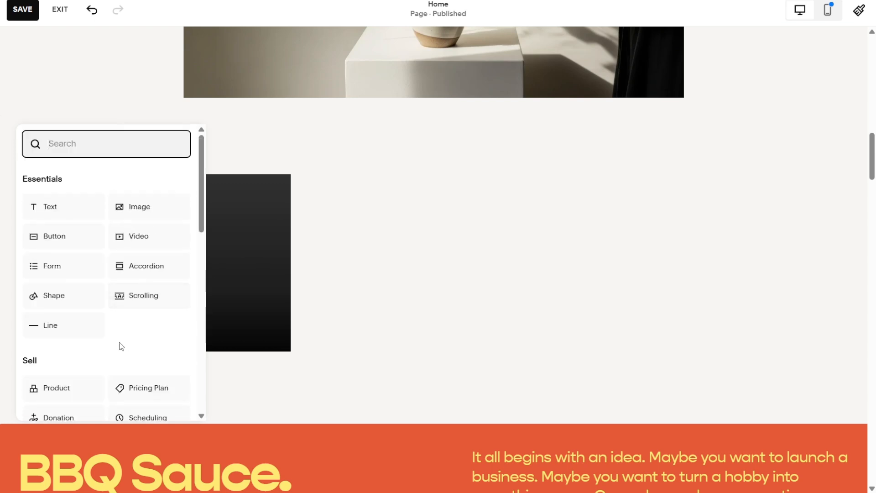
{"action": "left_click", "coordinate": [109, 153]}
{"action": "type", "text": "Embed"}
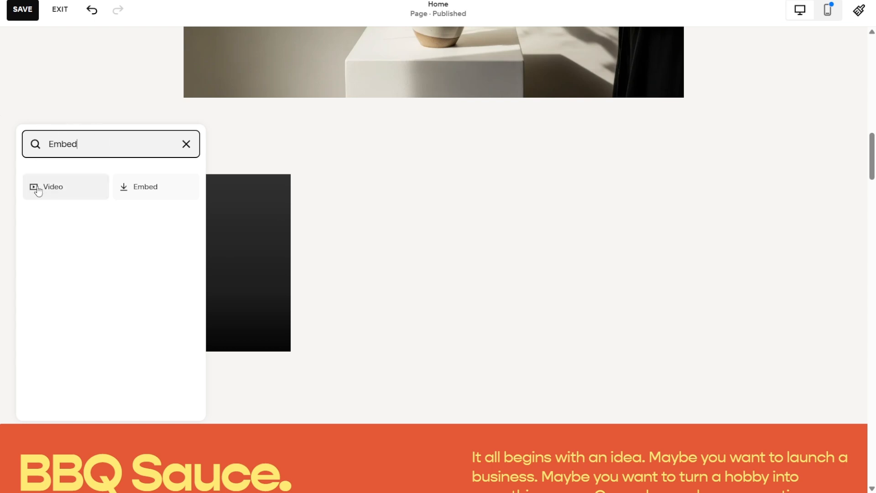
{"action": "left_click", "coordinate": [151, 189]}
{"action": "left_click_drag", "start_coordinate": [471, 173], "coordinate": [547, 162]}
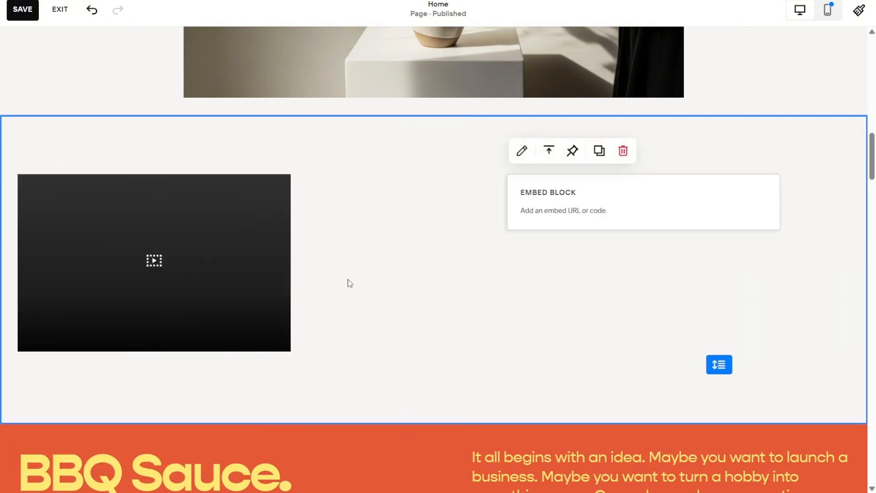
Move the empty video block slightly to the right, away from the section's left edge.
{"action": "left_click_drag", "start_coordinate": [228, 277], "coordinate": [266, 280]}
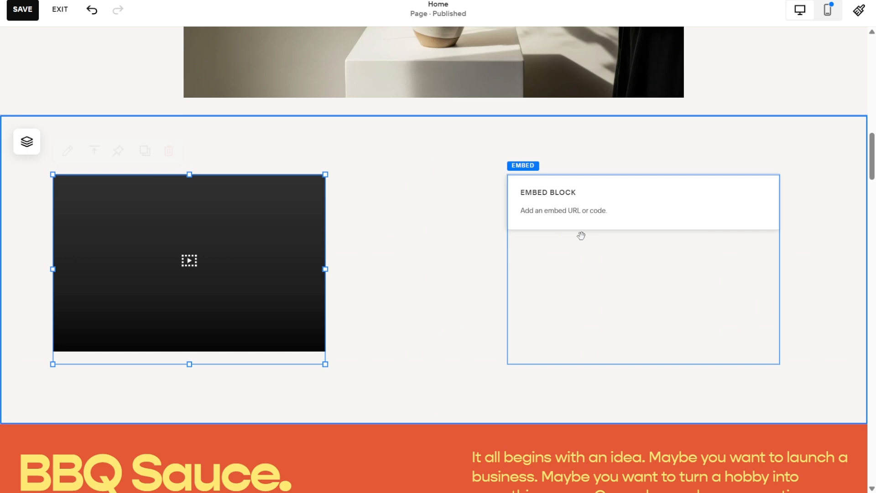
{"action": "left_click", "coordinate": [616, 238]}
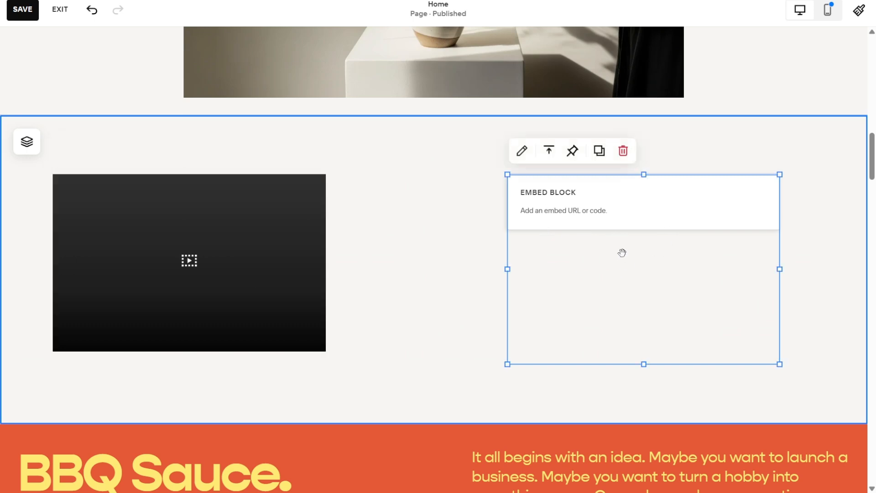
{"action": "left_click", "coordinate": [448, 200]}
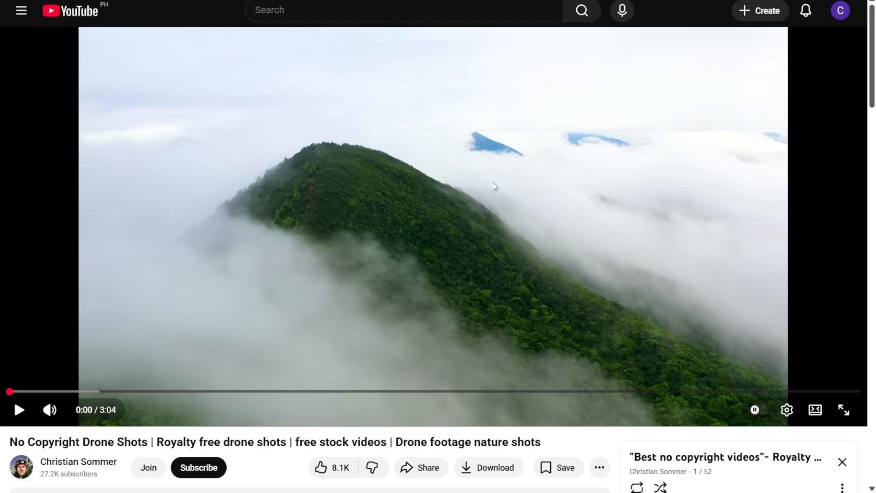
On YouTube, copy the iframe embed code of the "No Copyright Drone Shots" video, keeping player controls on and privacy-enhanced mode off.
{"action": "scroll", "coordinate": [491, 175], "scroll_direction": "down", "scroll_amount": 1}
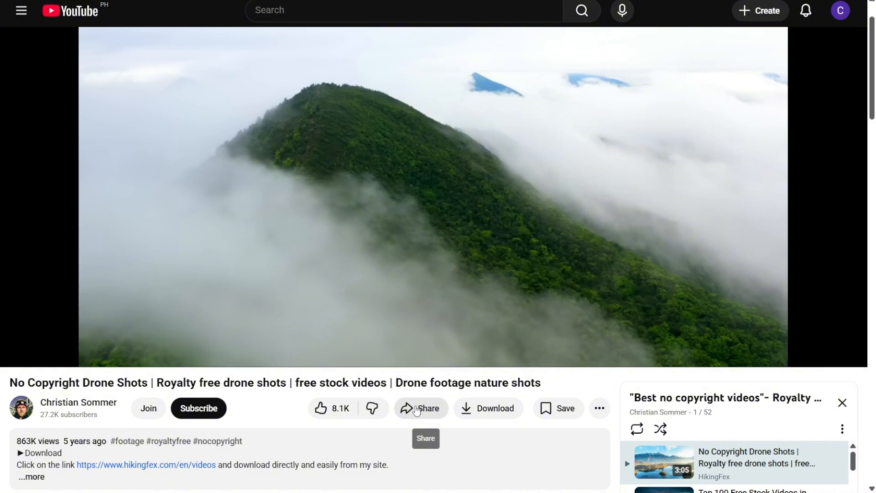
{"action": "left_click", "coordinate": [416, 409]}
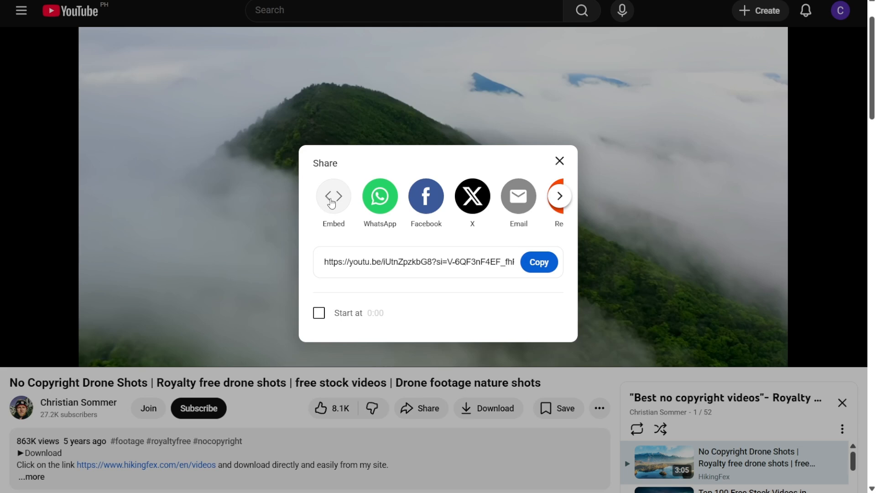
{"action": "left_click", "coordinate": [332, 204]}
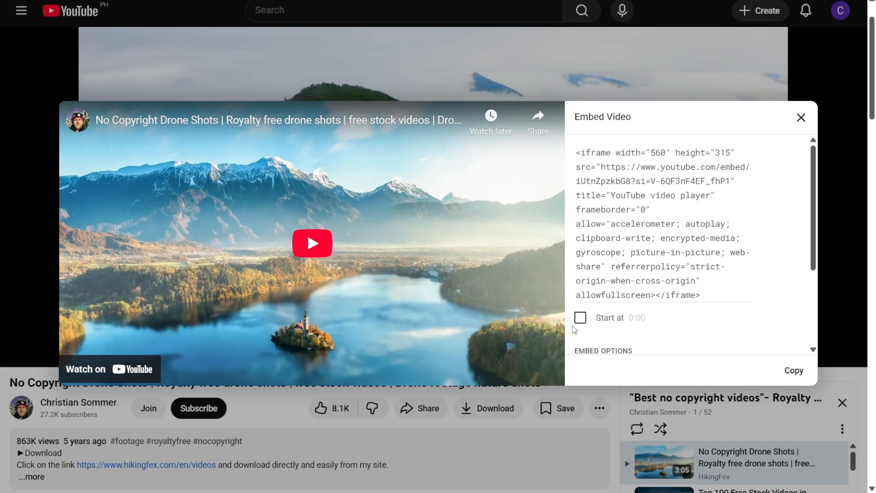
{"action": "scroll", "coordinate": [733, 247], "scroll_direction": "down", "scroll_amount": 3}
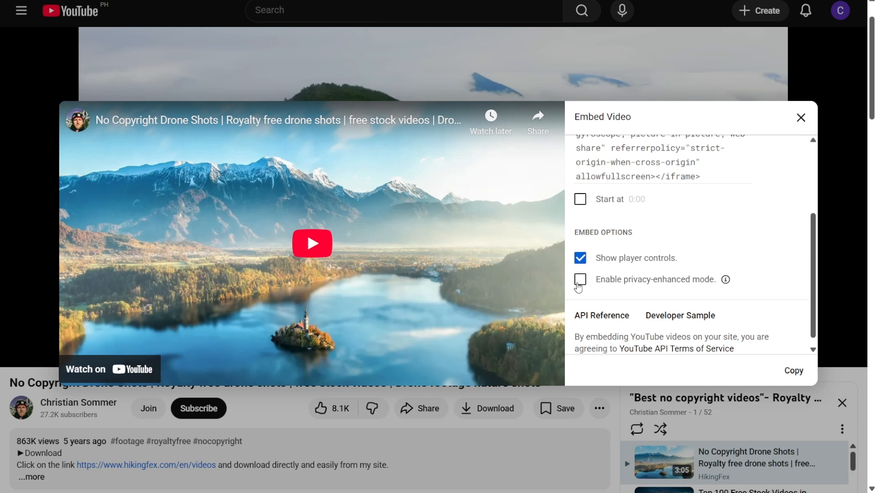
{"action": "double_click", "coordinate": [578, 286]}
{"action": "scroll", "coordinate": [612, 279], "scroll_direction": "up", "scroll_amount": 3}
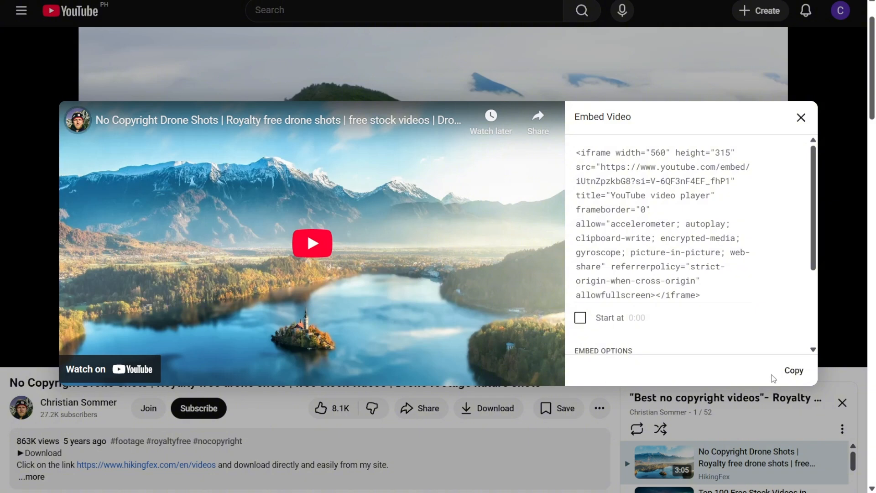
{"action": "left_click", "coordinate": [781, 375]}
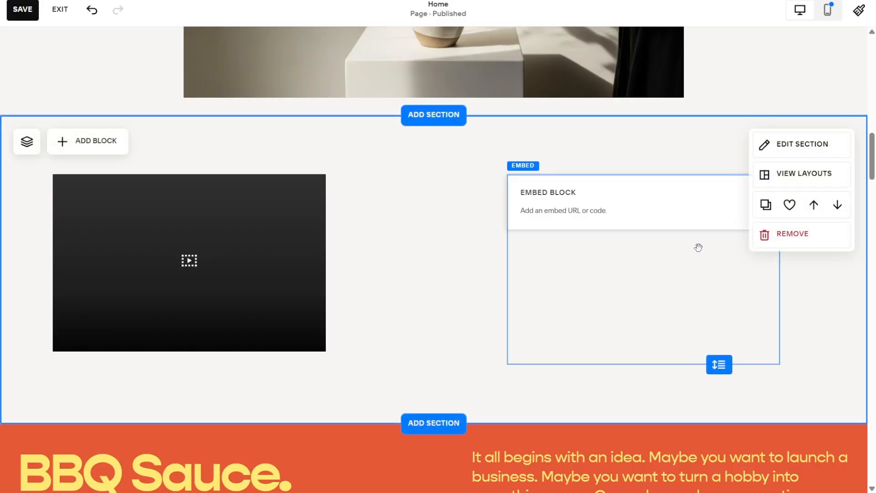
Back in the website editor, set the embed block to Code Snippet and paste the copied YouTube iframe code as its embed data.
{"action": "left_click", "coordinate": [631, 258]}
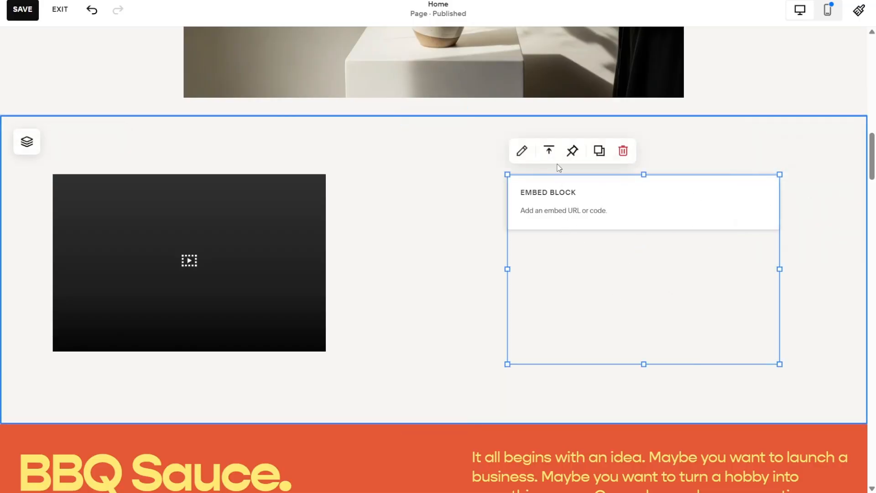
{"action": "left_click", "coordinate": [522, 151]}
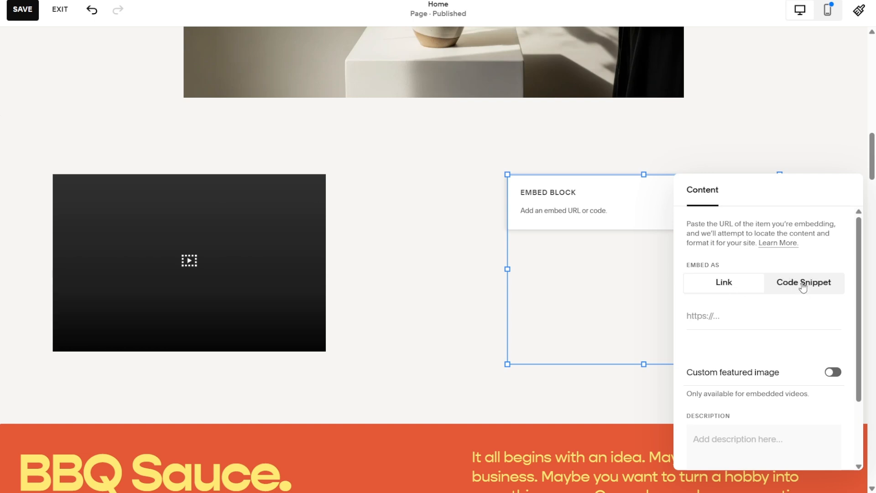
{"action": "left_click", "coordinate": [802, 286]}
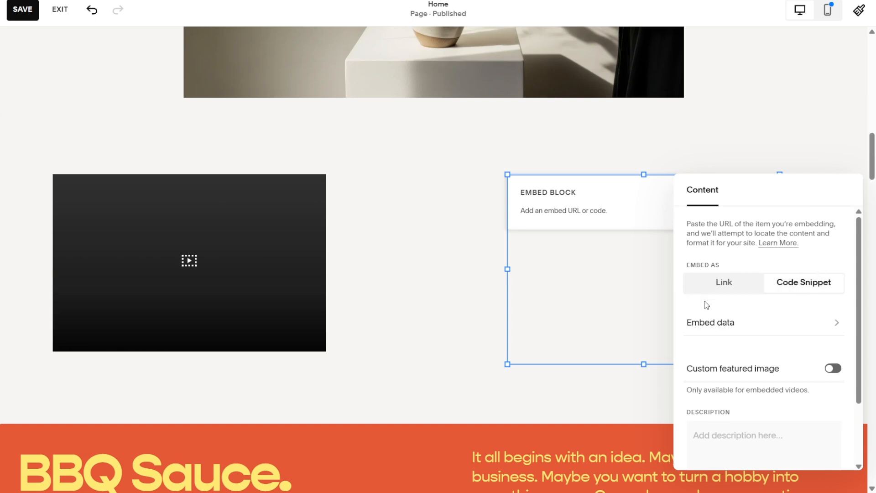
{"action": "left_click", "coordinate": [726, 325]}
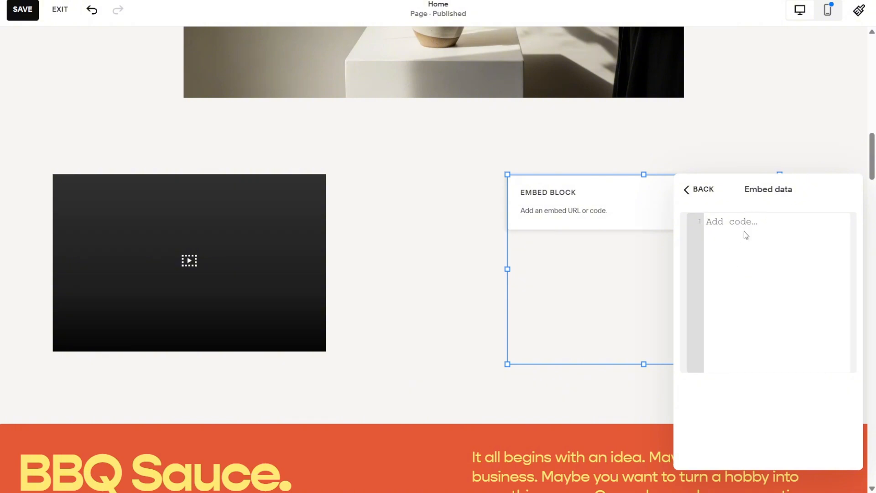
{"action": "type", "text": "<iframe width=\"560\" height=\"315\" src=\"https://www.youtube.com/embed/iUtnZpzkbG8?si=V-6QF3nF4EF_fhP1\" title=\"YouTube video player\" frameborder=\"0\" allow=\"accelerometer; autoplay; clipboard-write; encrypted-media; gyroscope; picture-in-picture; web-share\" referrerpolicy=\"strict-origin-when-cross-origin\" allowfullscreen></iframe>"}
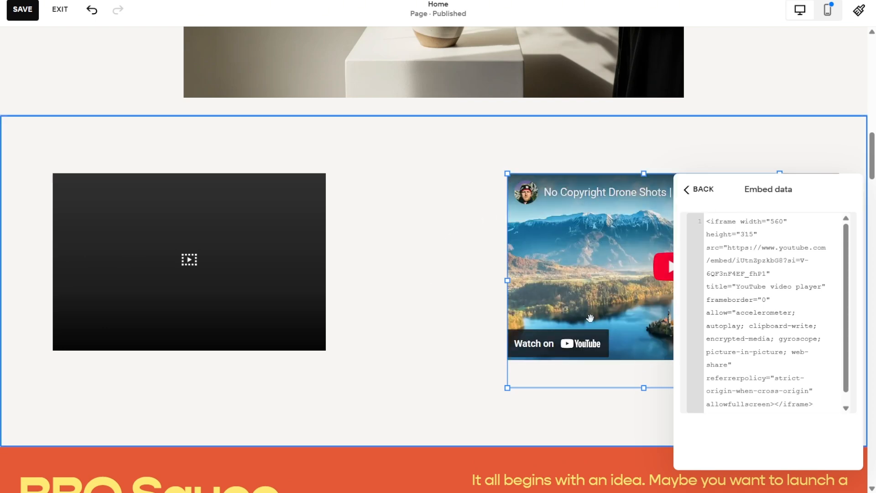
{"action": "left_click", "coordinate": [432, 359]}
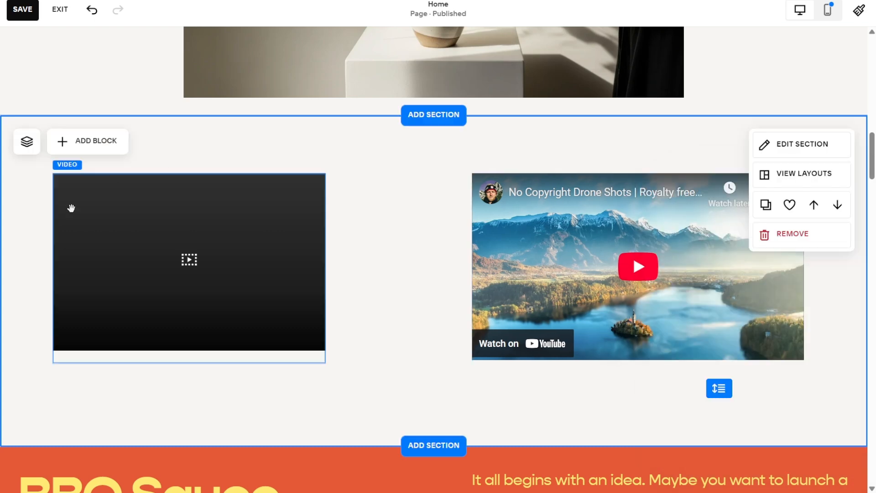
Open the video block's content settings and choose to add a video from a YouTube or Vimeo link.
{"action": "left_click", "coordinate": [181, 263]}
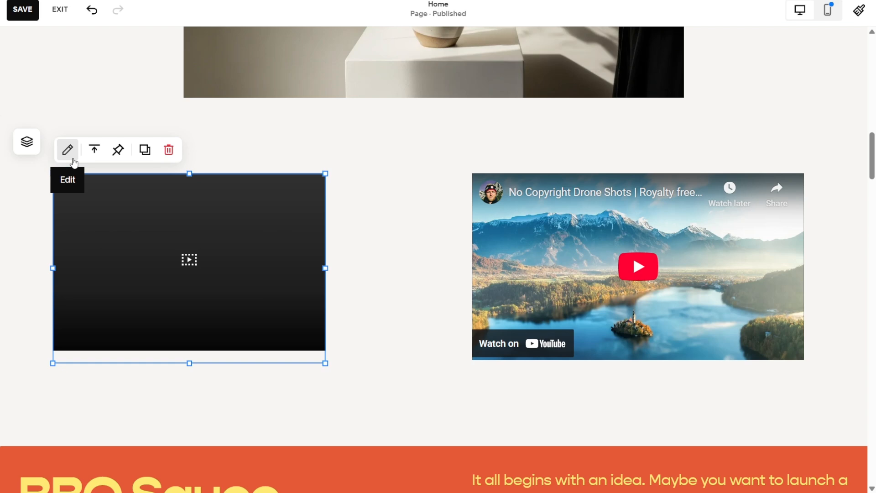
{"action": "left_click", "coordinate": [73, 159]}
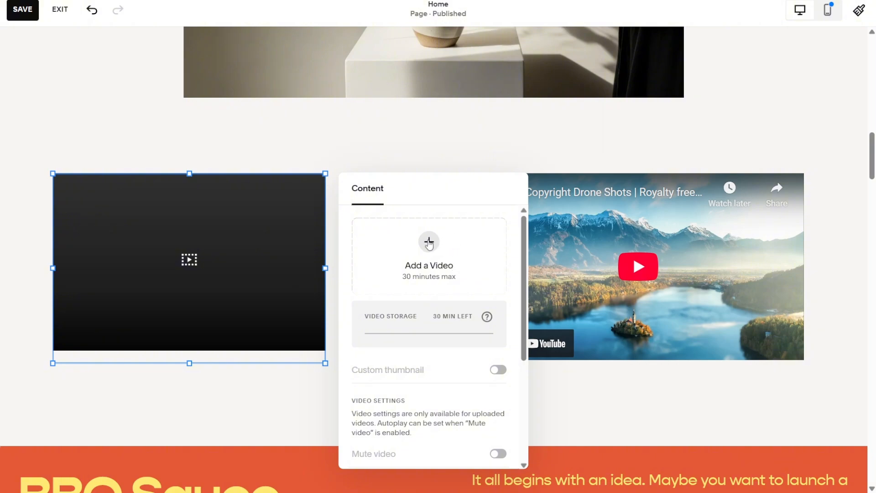
{"action": "left_click", "coordinate": [428, 242]}
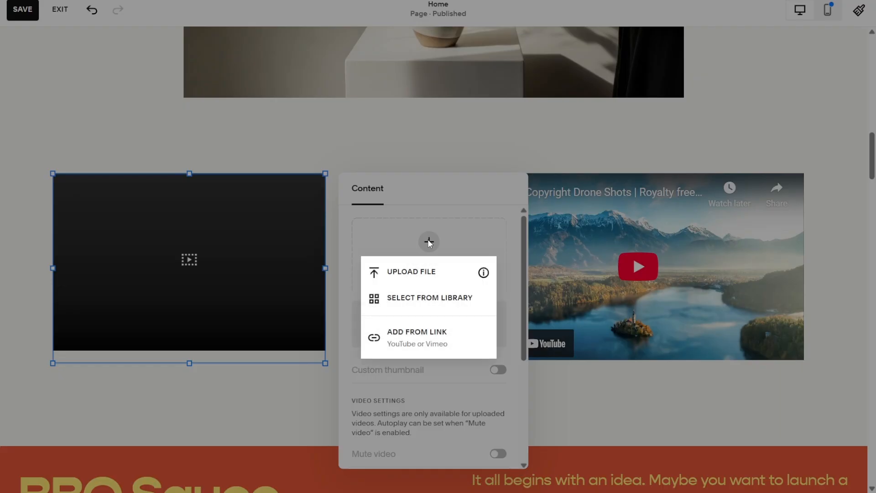
{"action": "left_click", "coordinate": [413, 341]}
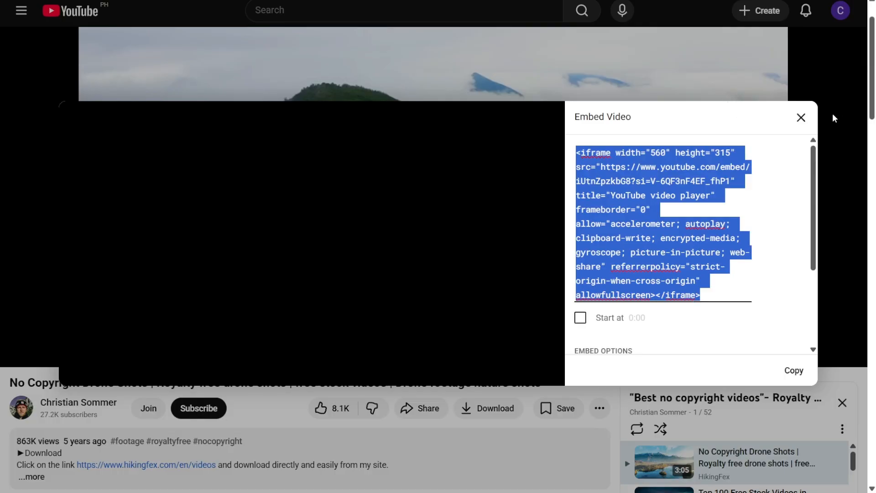
On YouTube, close the embed code dialog and copy the drone video's share link.
{"action": "left_click", "coordinate": [800, 120]}
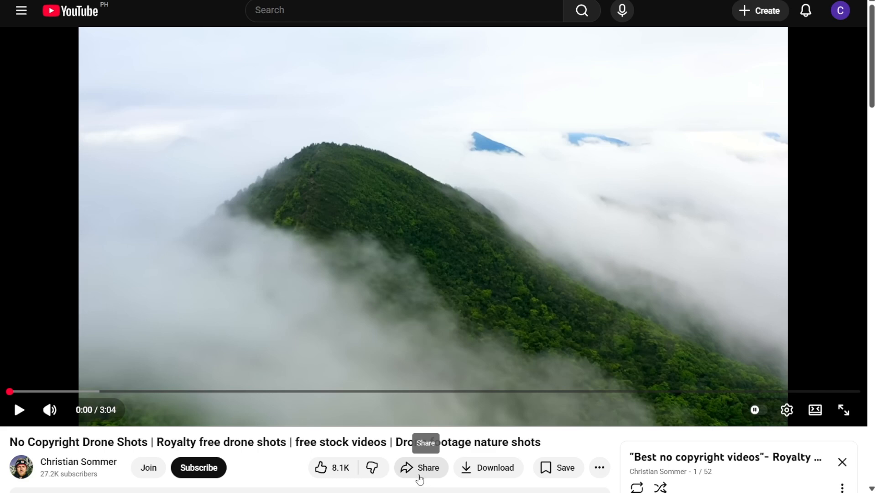
{"action": "left_click", "coordinate": [419, 477]}
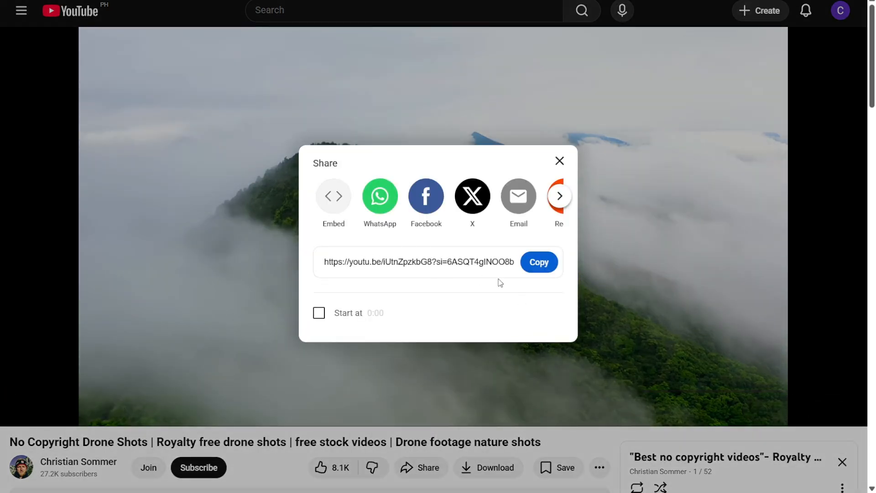
{"action": "left_click", "coordinate": [540, 264]}
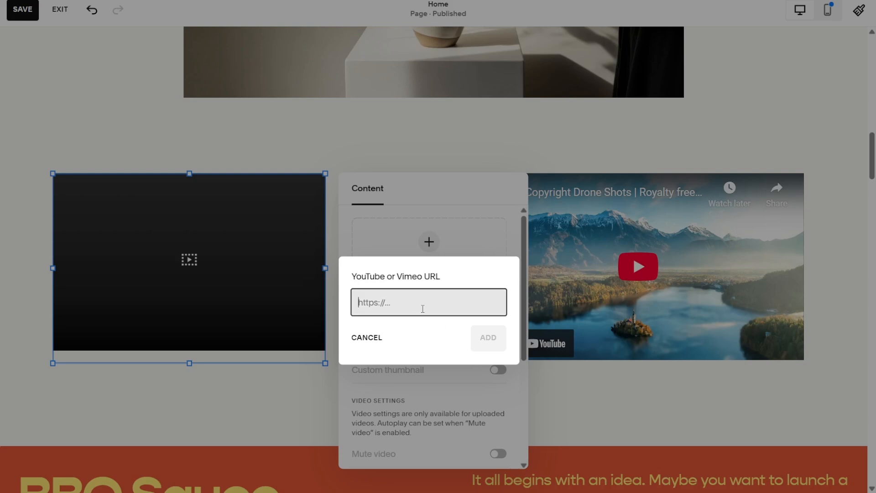
Paste the copied share link as the video block's URL in the website editor, add the video and close the block settings.
{"action": "key", "text": "ctrl+v"}
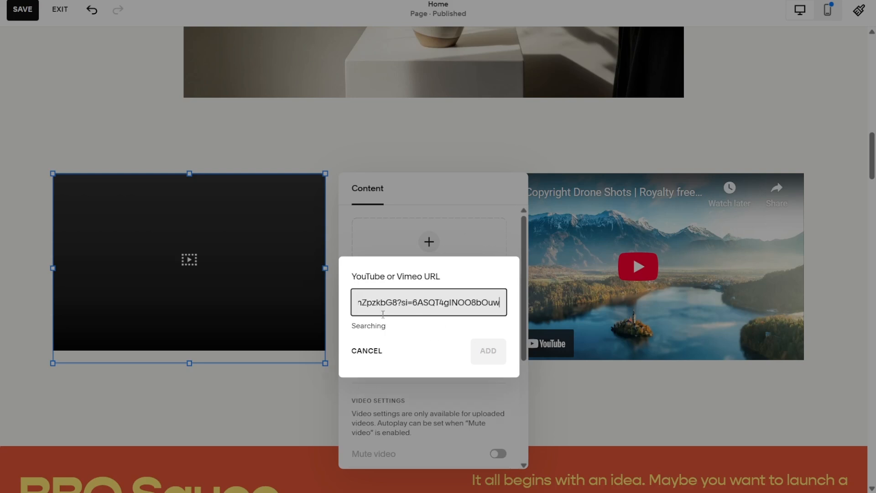
{"action": "left_click_drag", "start_coordinate": [351, 325], "coordinate": [454, 326]}
{"action": "left_click", "coordinate": [367, 339]}
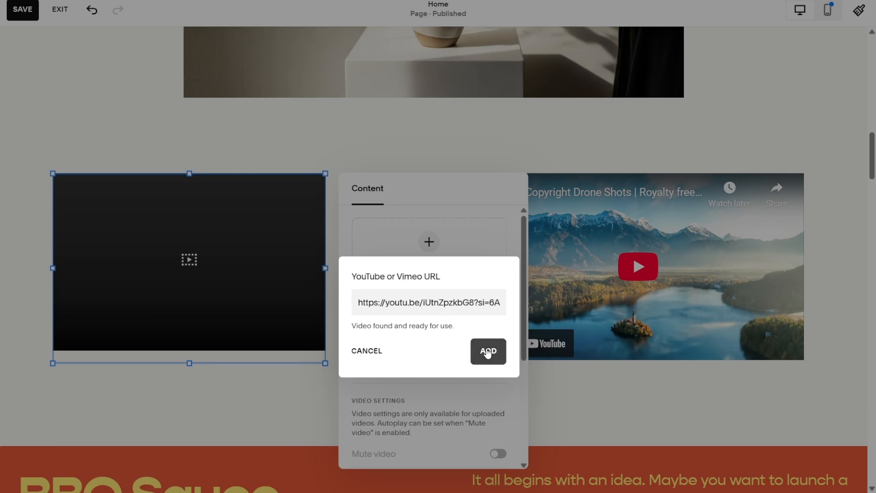
{"action": "left_click", "coordinate": [487, 352]}
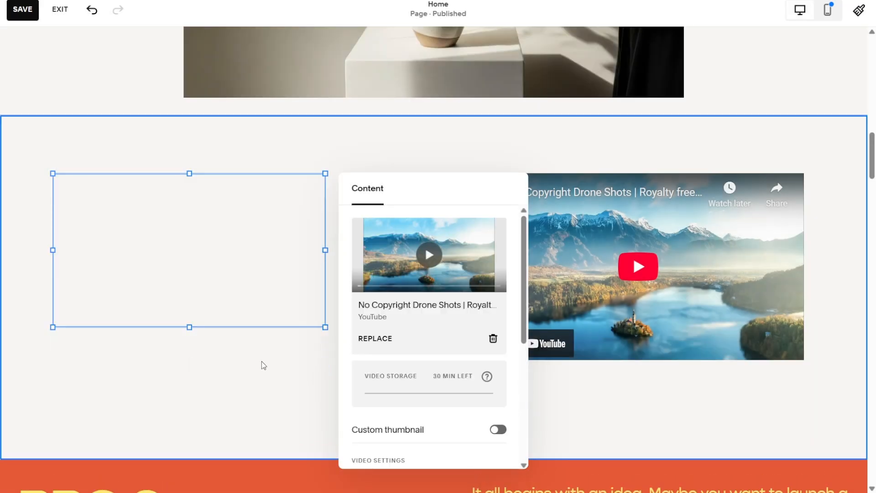
{"action": "left_click", "coordinate": [254, 334]}
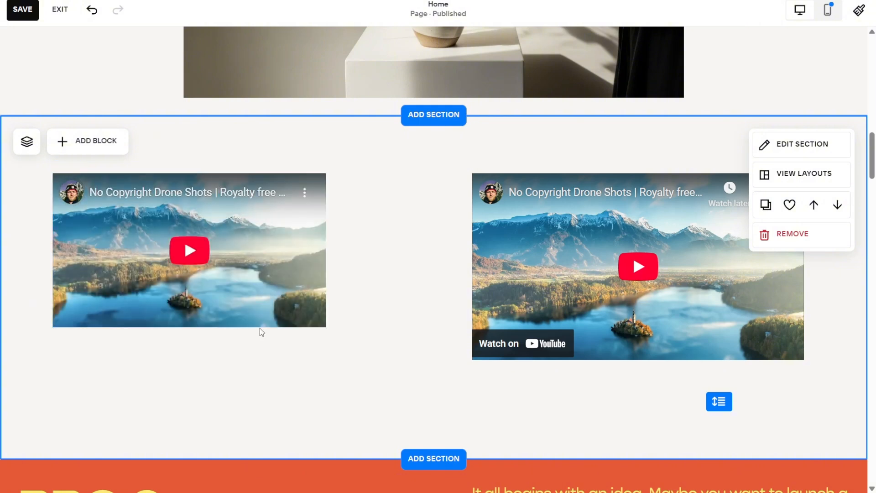
Enlarge the left video block from its lower-right corner so it is closer in size to the embedded video beside it.
{"action": "left_click", "coordinate": [260, 319]}
{"action": "left_click_drag", "start_coordinate": [327, 327], "coordinate": [387, 377]}
{"action": "left_click", "coordinate": [387, 378]}
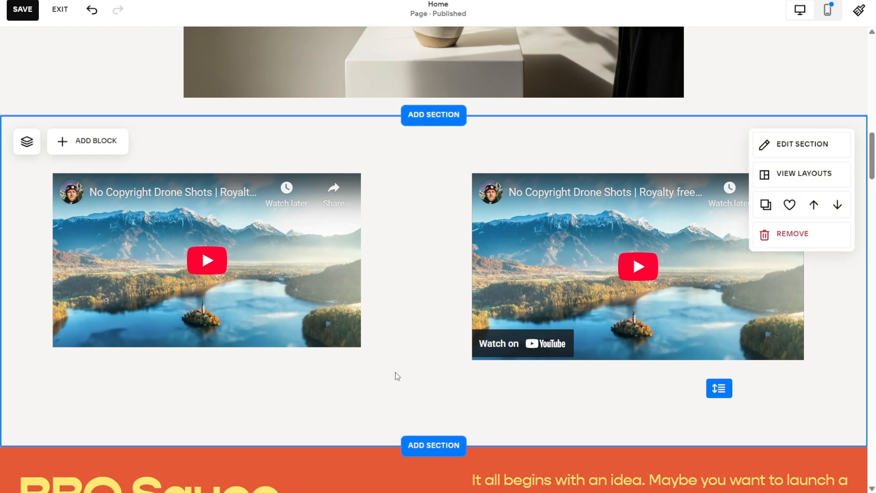
{"action": "left_click", "coordinate": [339, 317]}
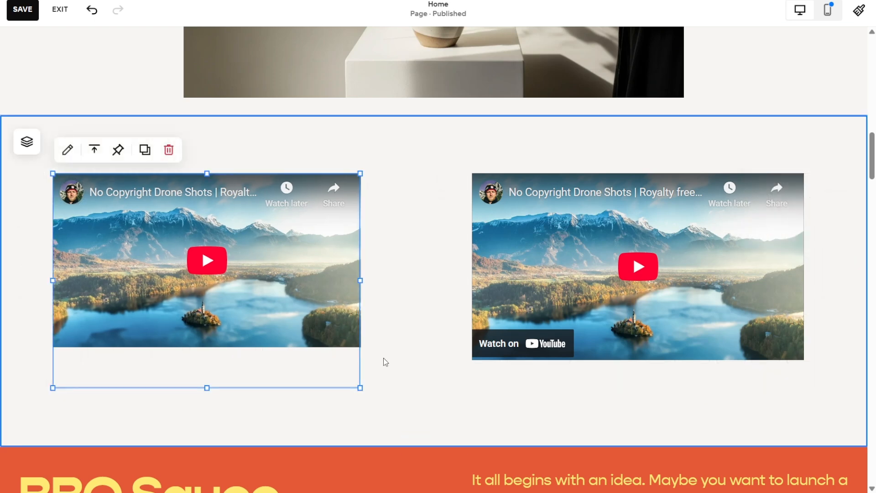